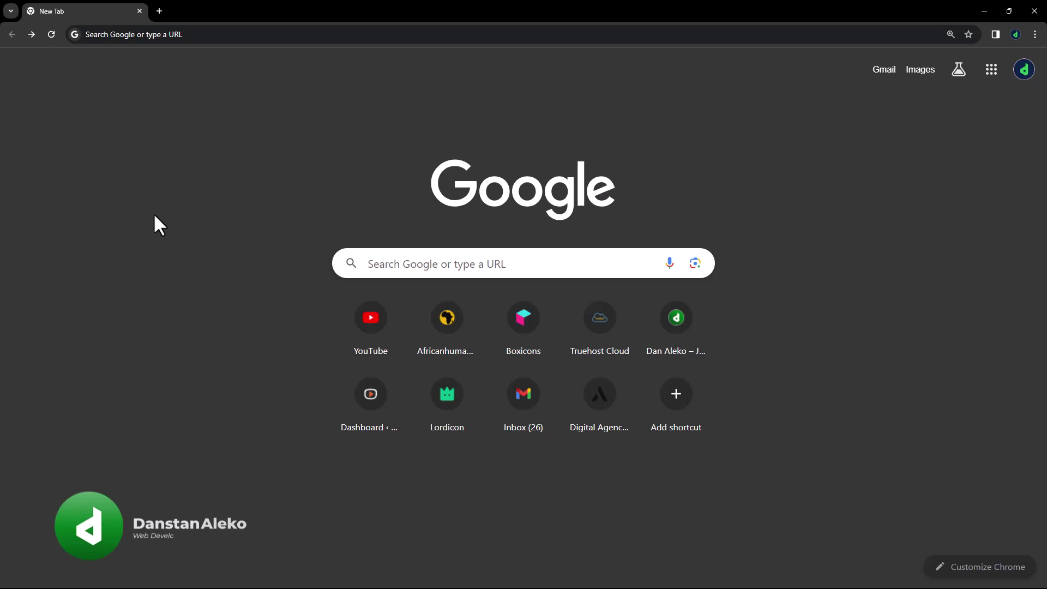
click(382, 264)
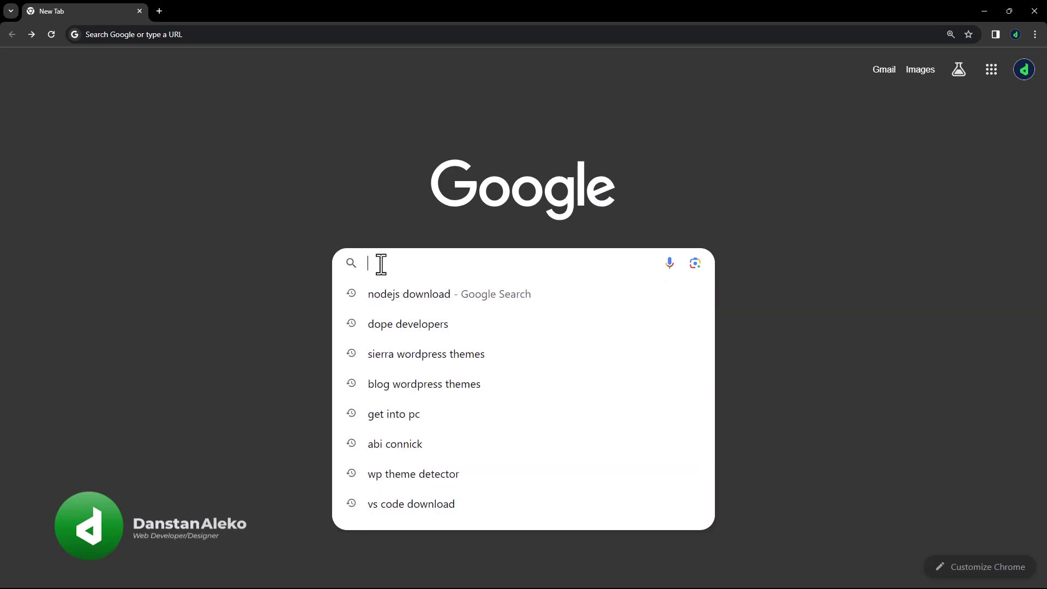
text(https://nodejs.org/en/download)
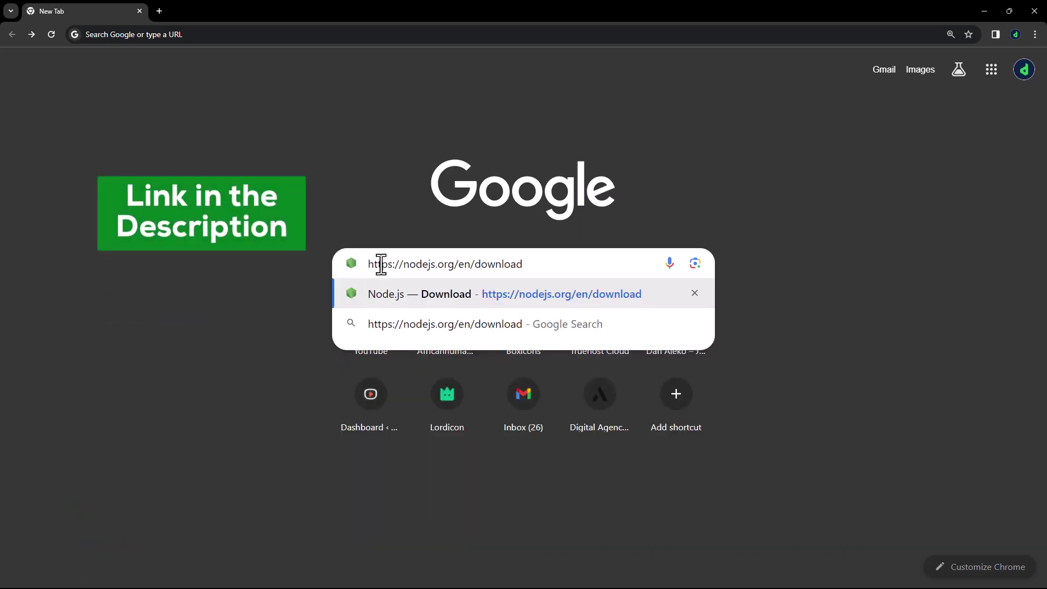
key(Return)
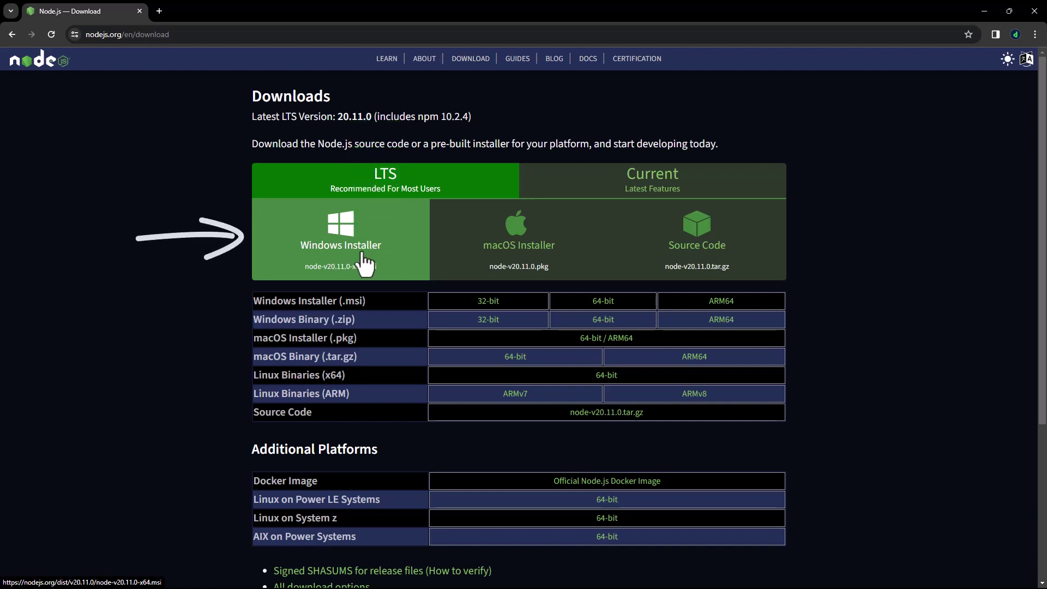
Step: Download the LTS 20.11.0 Windows .msi installer and launch it from Chrome's downloads
click(364, 264)
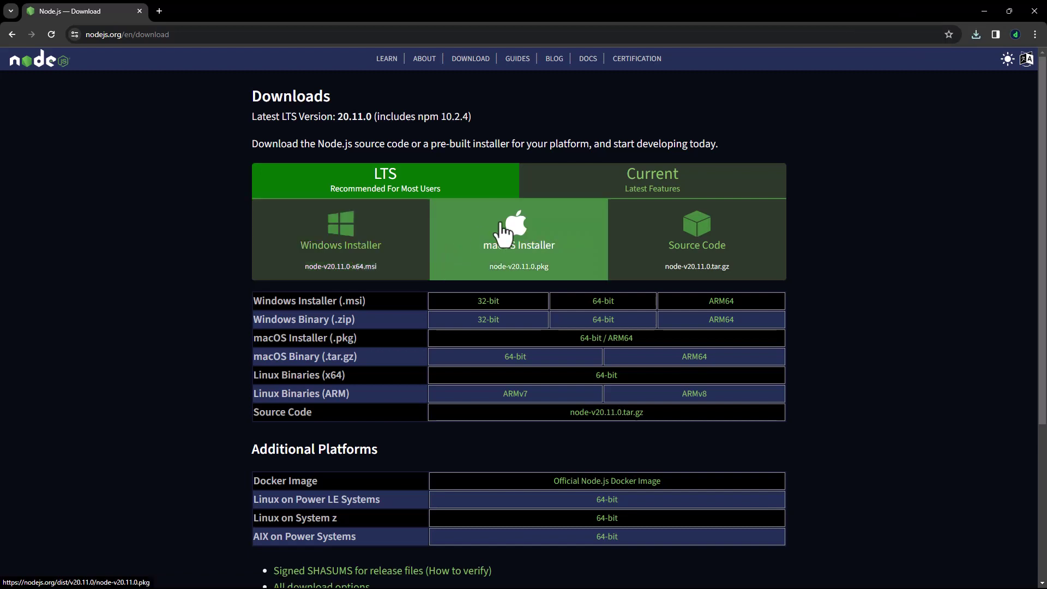
click(978, 31)
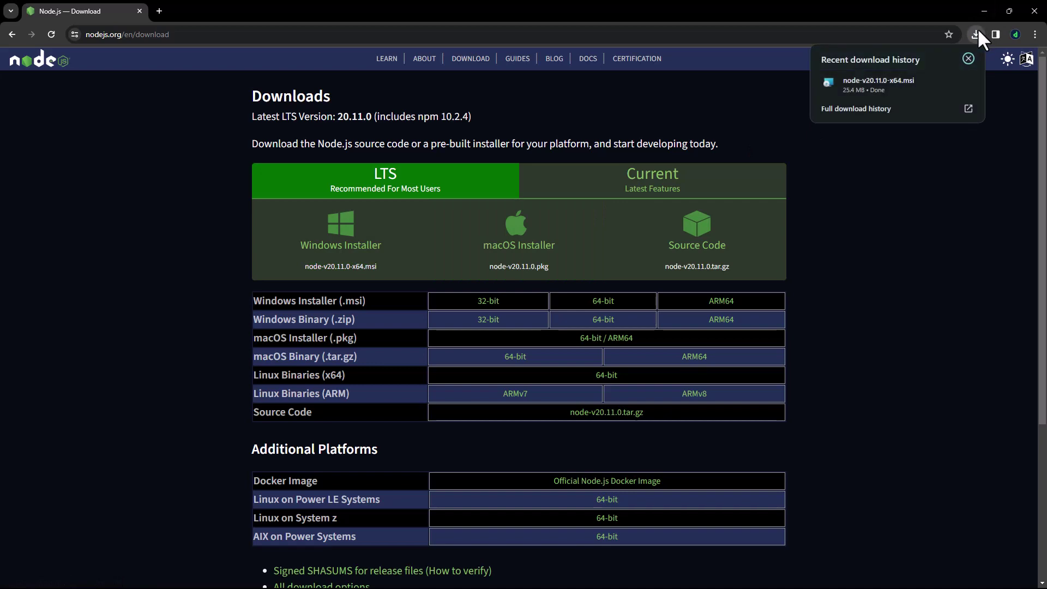
click(878, 82)
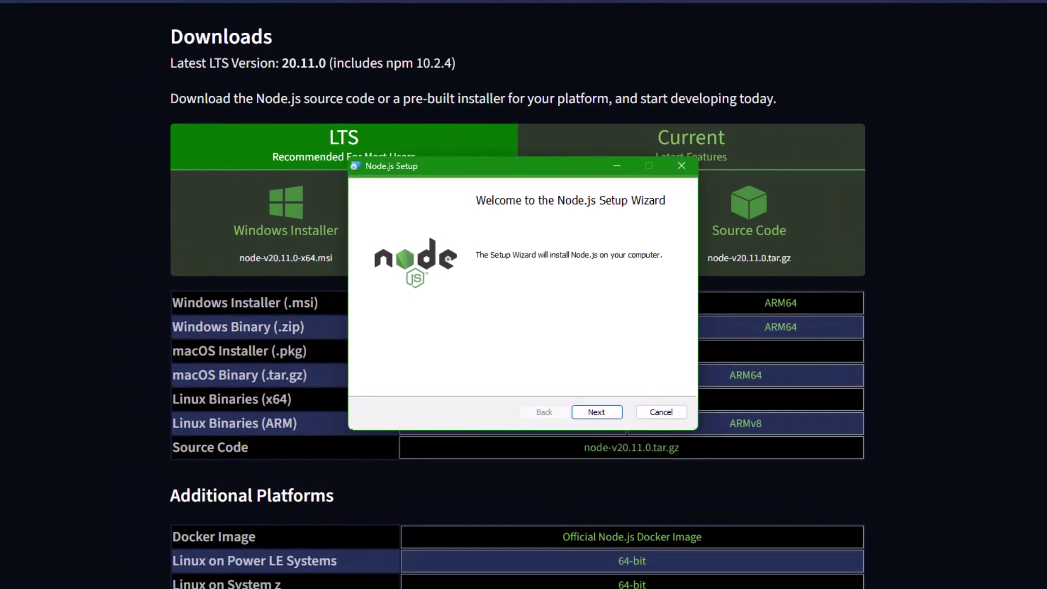
Step: Install Node.js 20.11.0 with the license accepted and all default folder and feature options
click(607, 410)
click(371, 379)
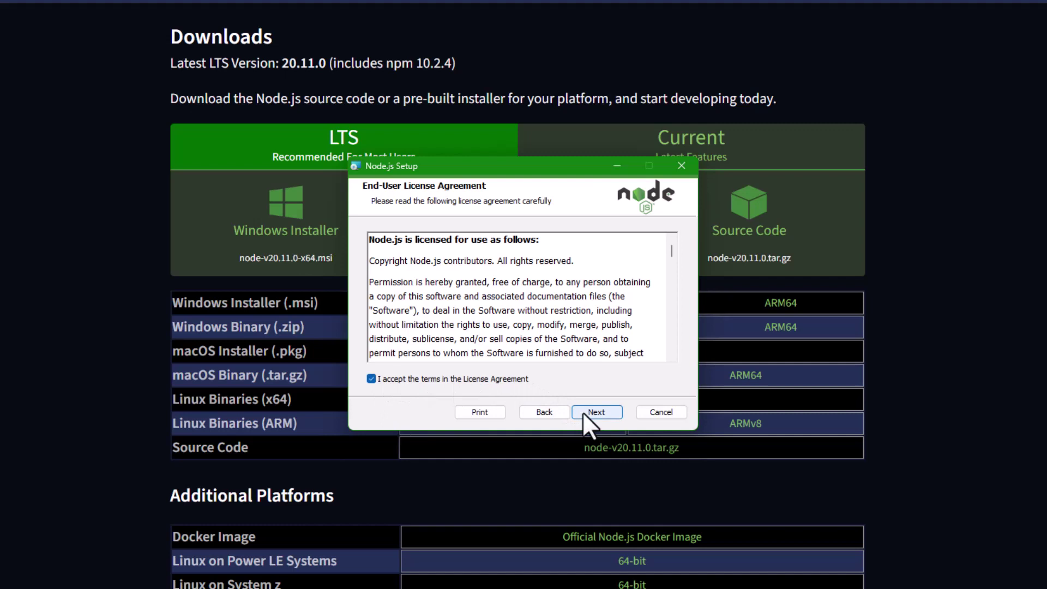
click(583, 411)
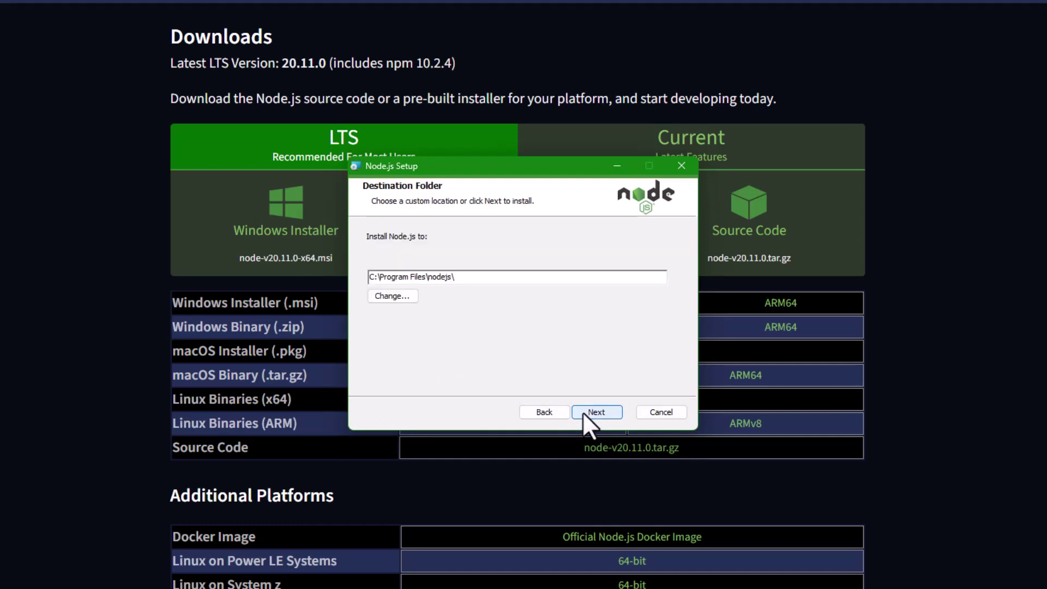
click(582, 412)
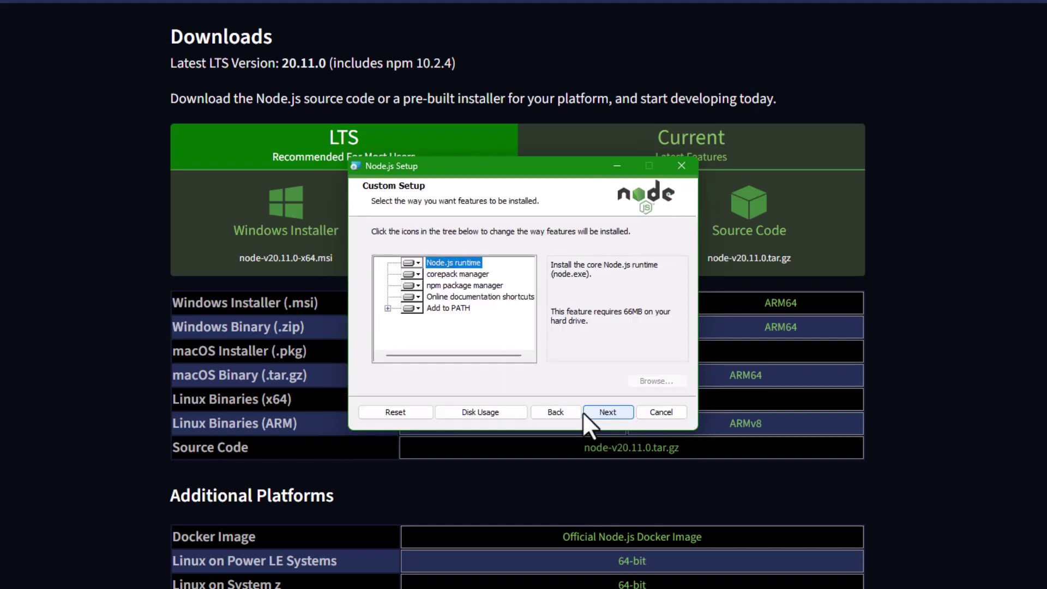
click(583, 411)
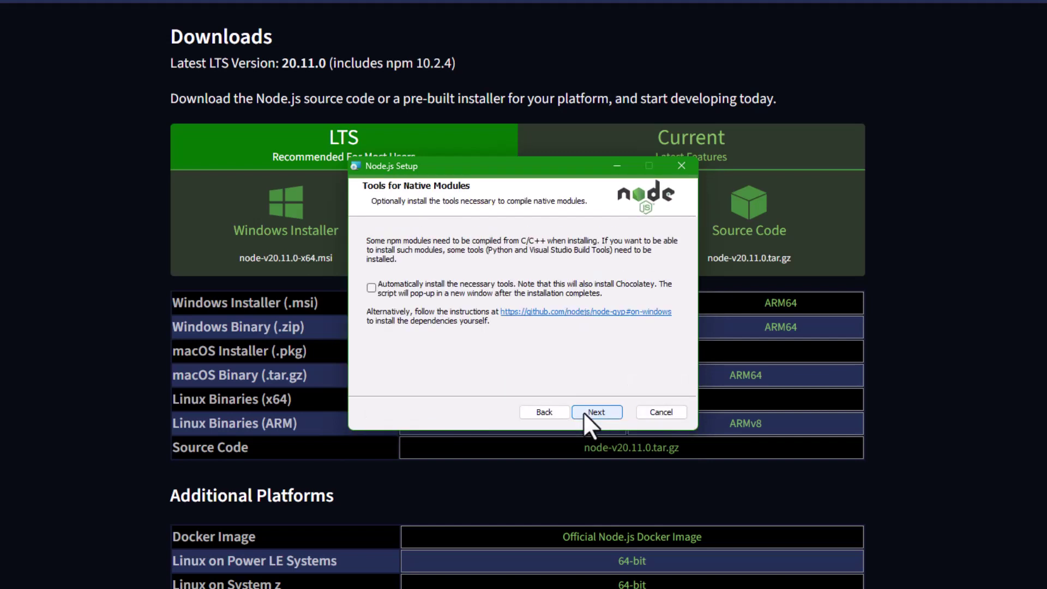
click(582, 412)
click(582, 412)
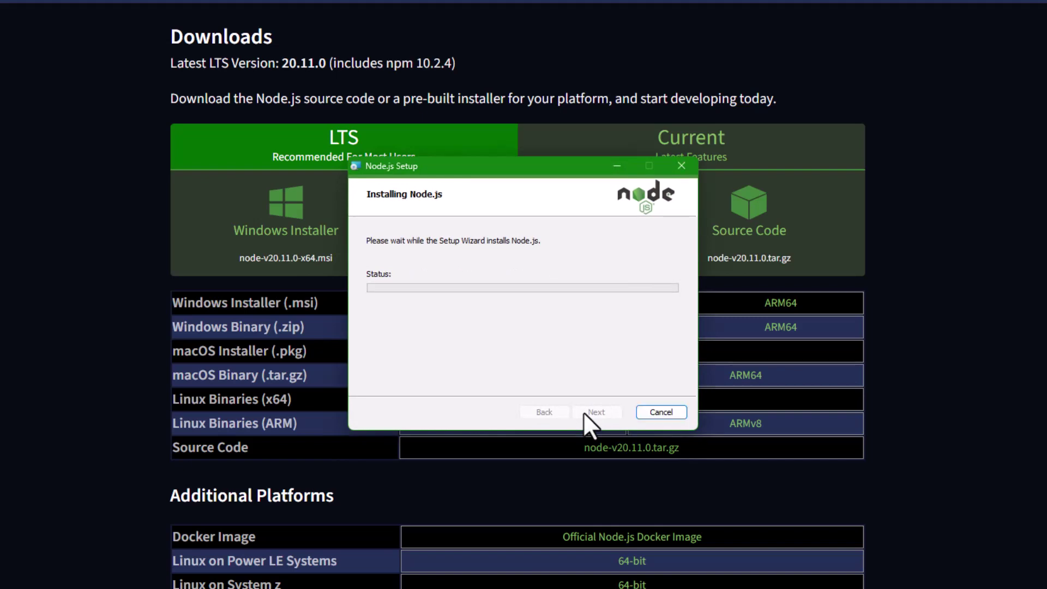
click(583, 412)
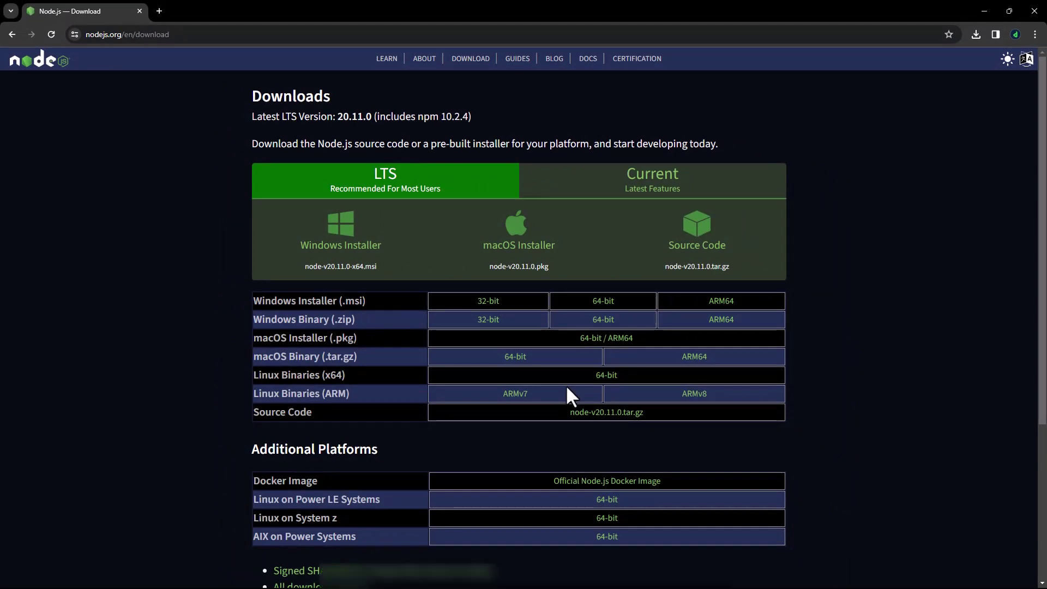
Step: Find node.js in Start search and open the folder holding its Start menu shortcut
key(super)
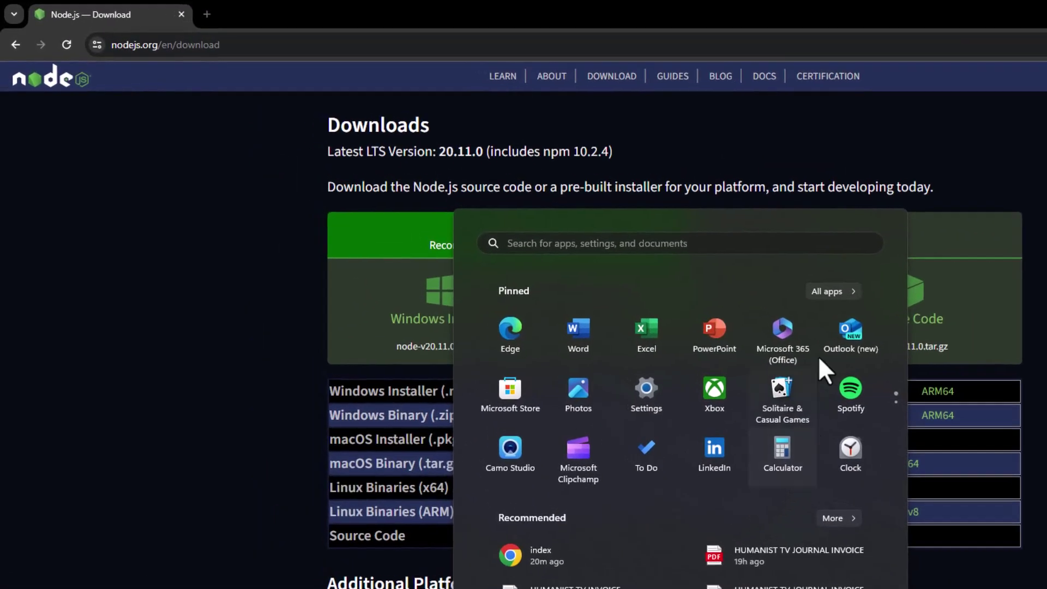
click(677, 246)
text(node.js)
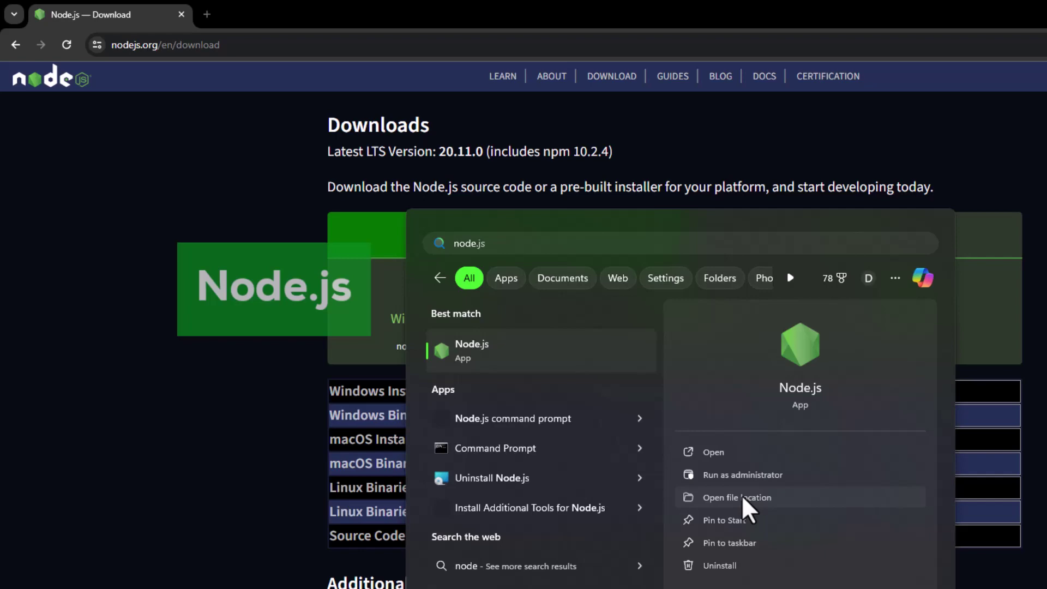
click(741, 495)
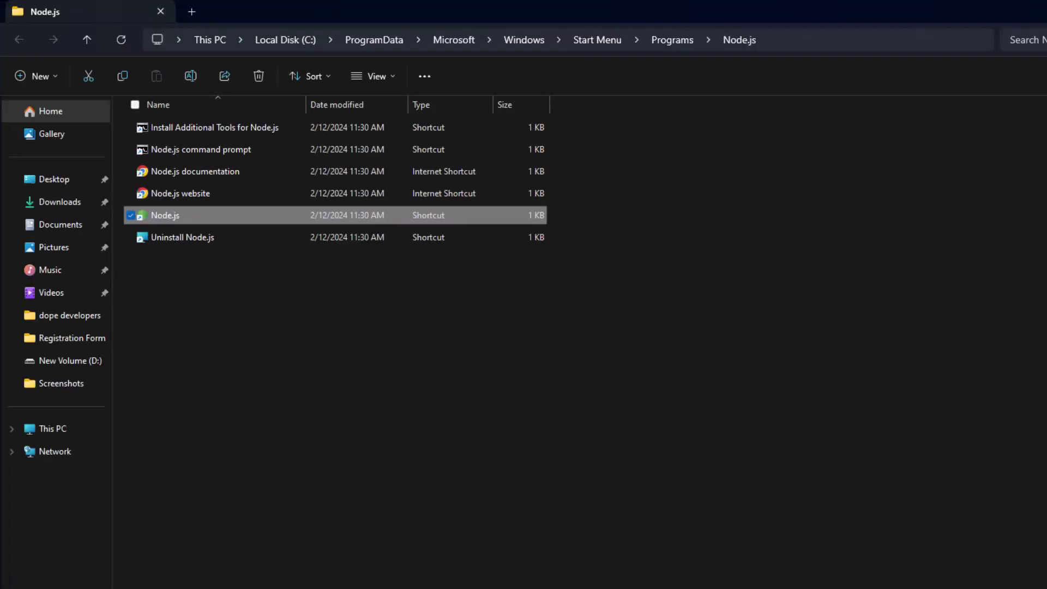
Step: Go to the real C:\Program Files\nodejs install folder and copy its path from the address bar
right_click(438, 218)
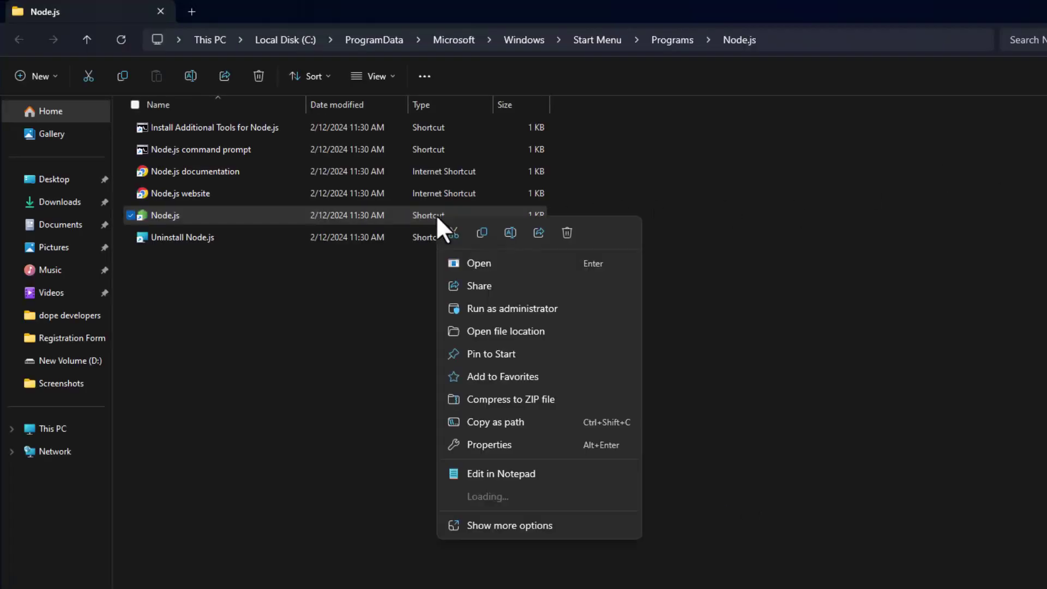
click(483, 331)
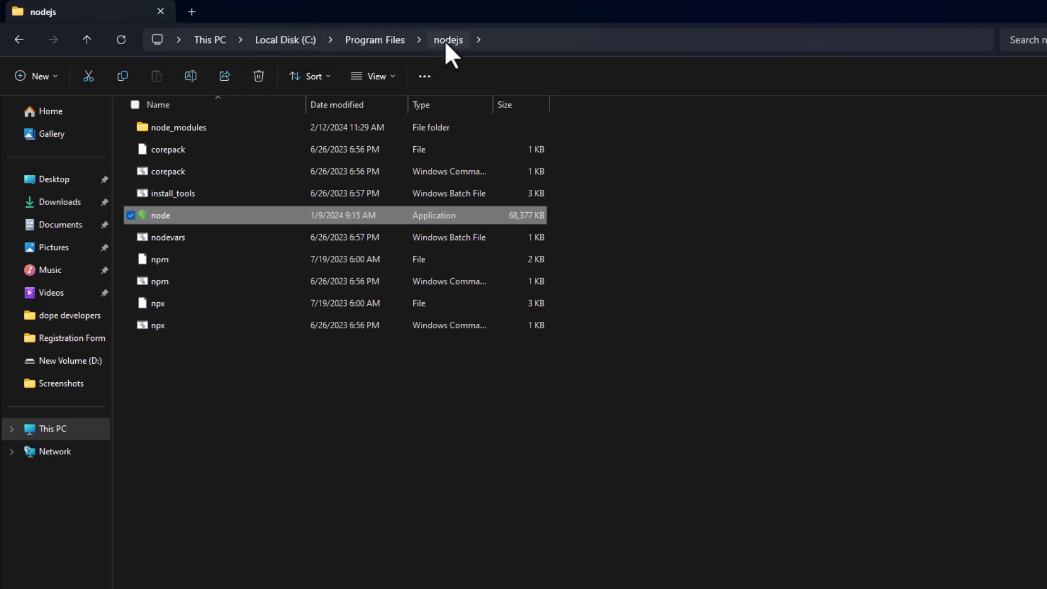
click(539, 44)
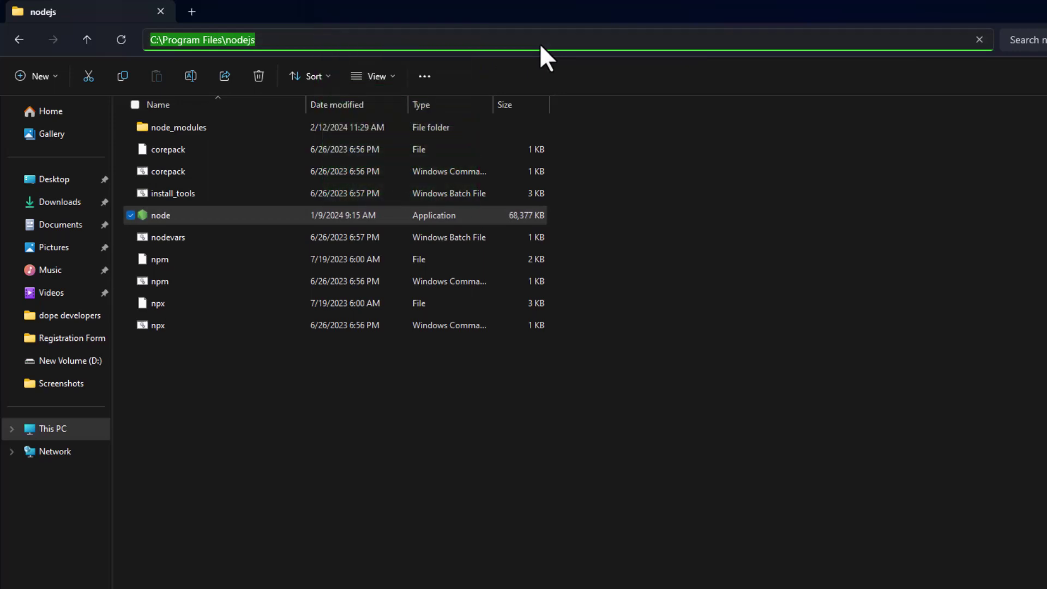
Step: Search Start for 'envir' and bring up Edit the system environment variables
key(super)
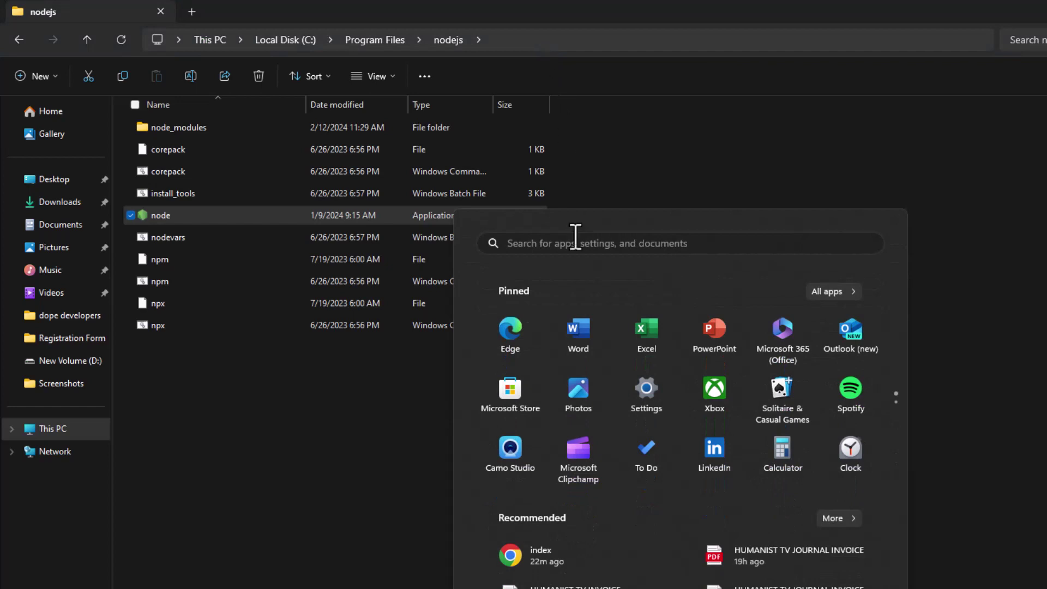
click(577, 243)
text(e)
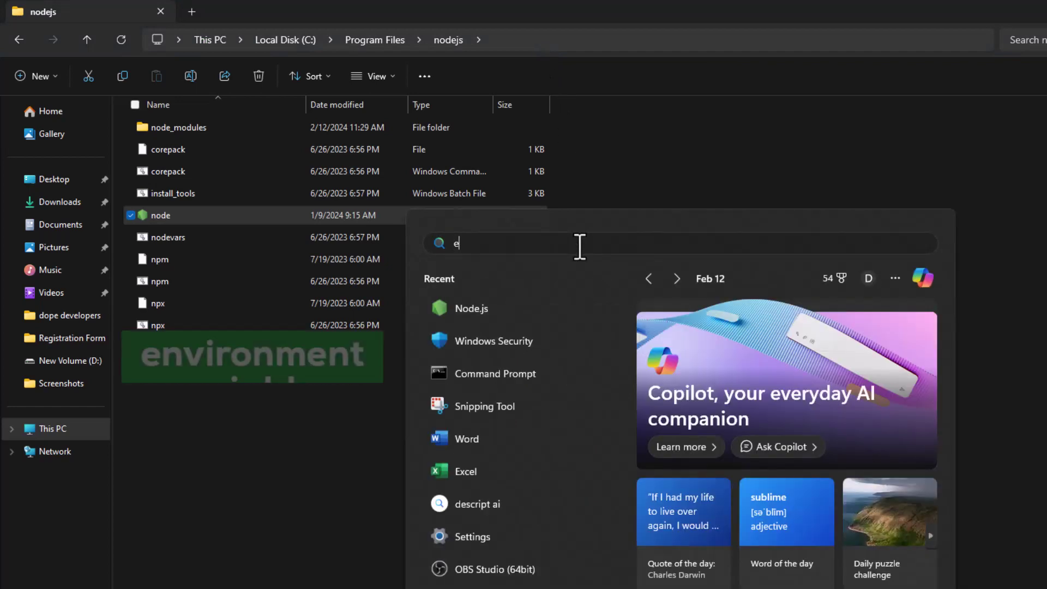
text(nvir)
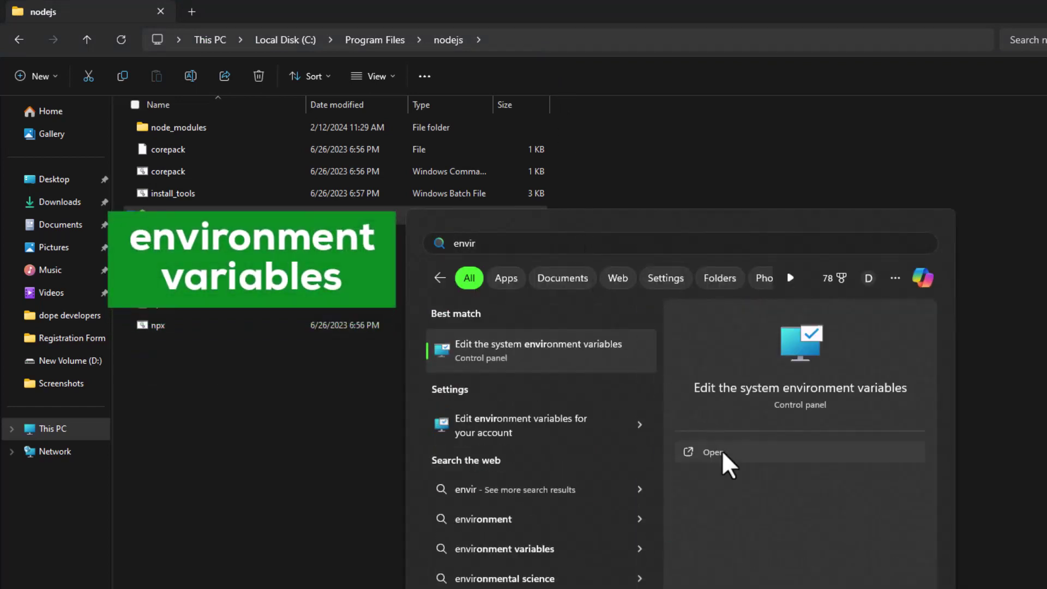
click(719, 450)
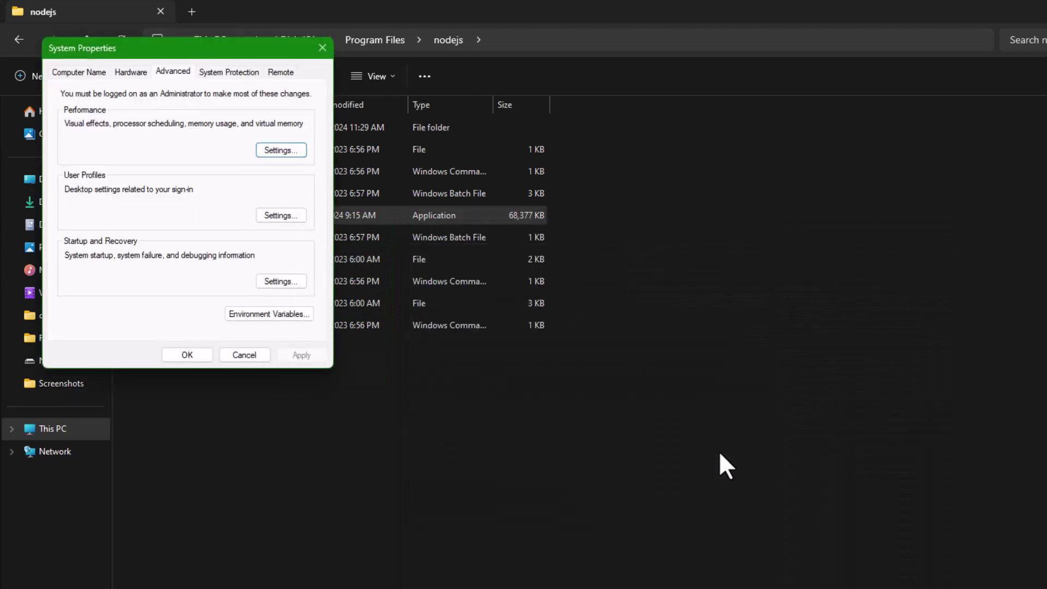
Step: Check that C:\Program Files\nodejs is among the system Path entries, then close all the settings windows
drag(253, 48, 553, 149)
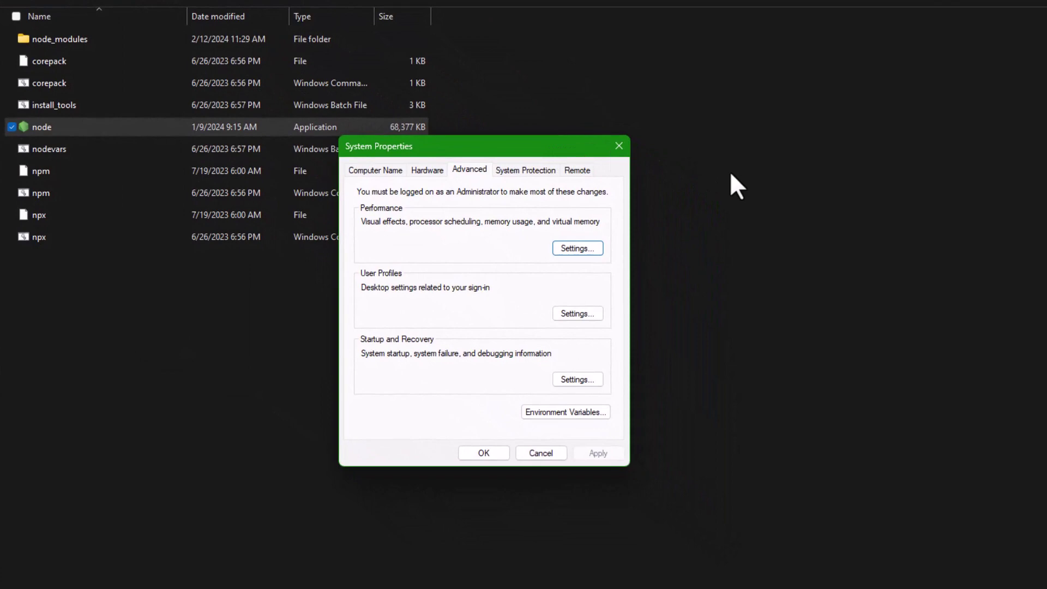
click(563, 413)
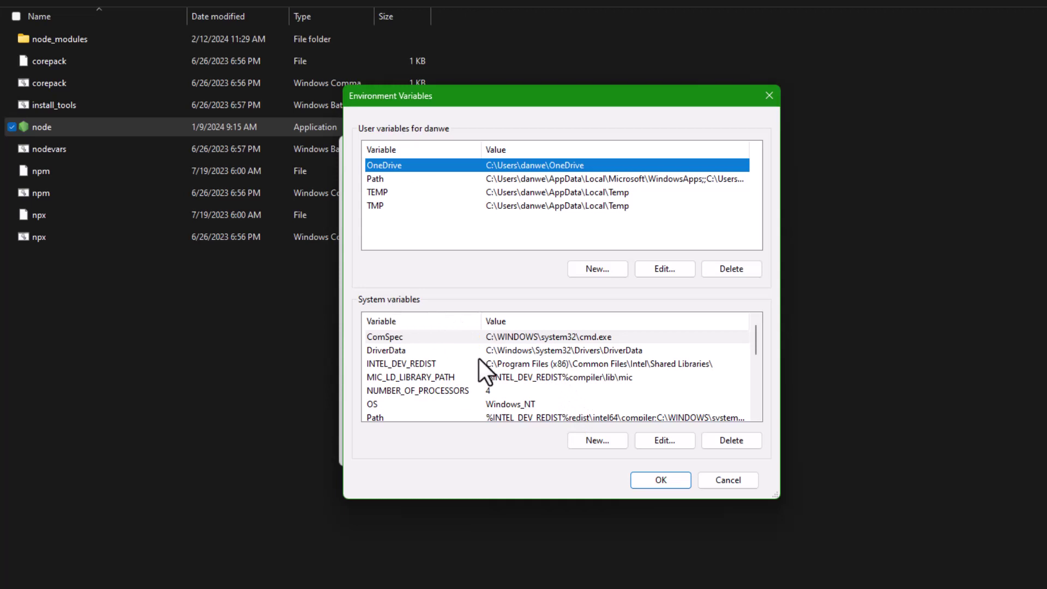
scroll(458, 369, down, 1)
click(382, 377)
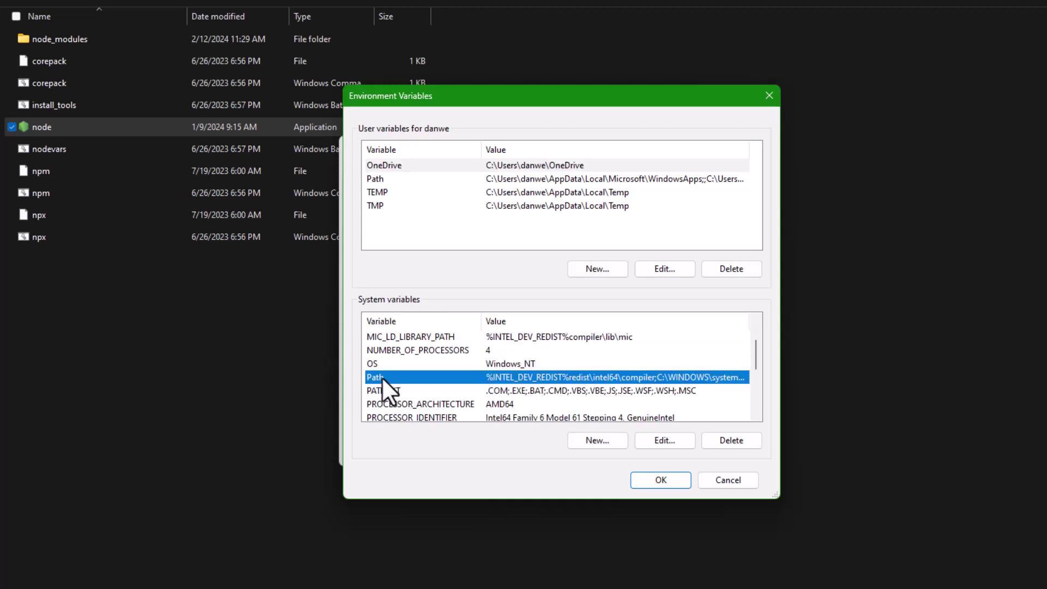
click(650, 441)
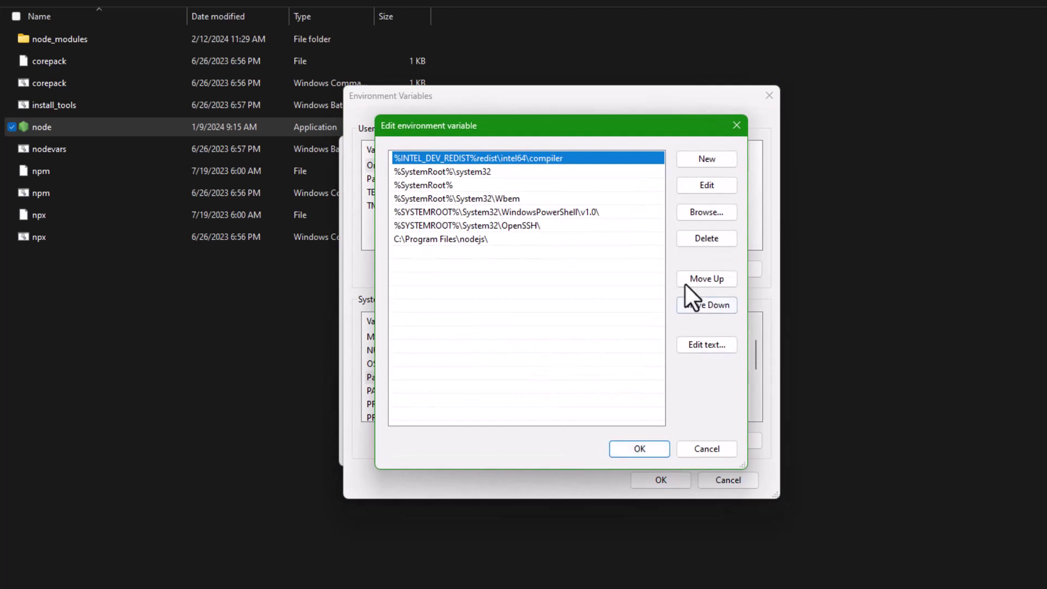
click(514, 239)
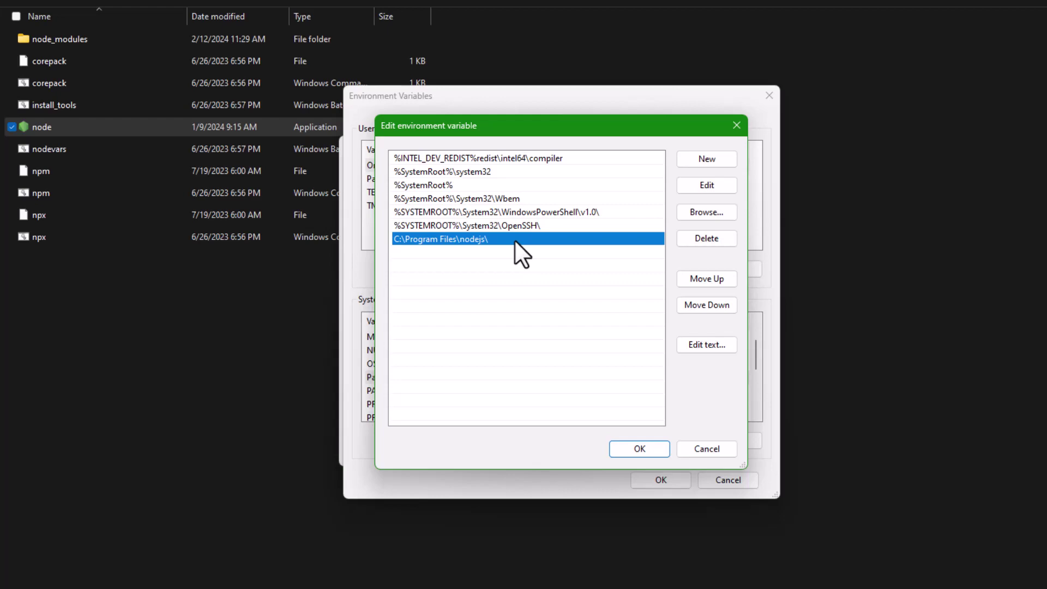
click(736, 126)
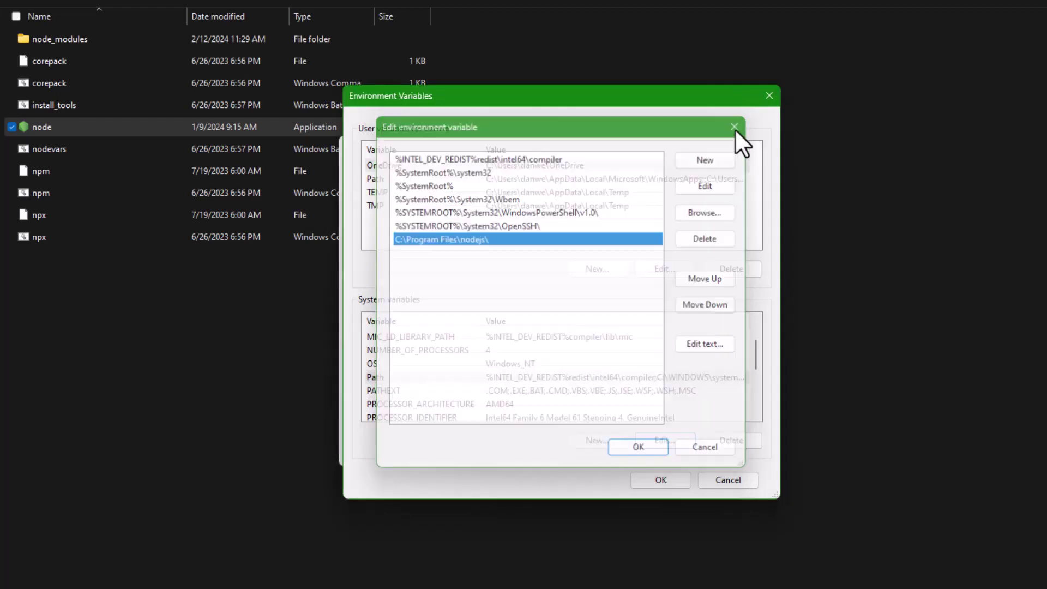
click(767, 97)
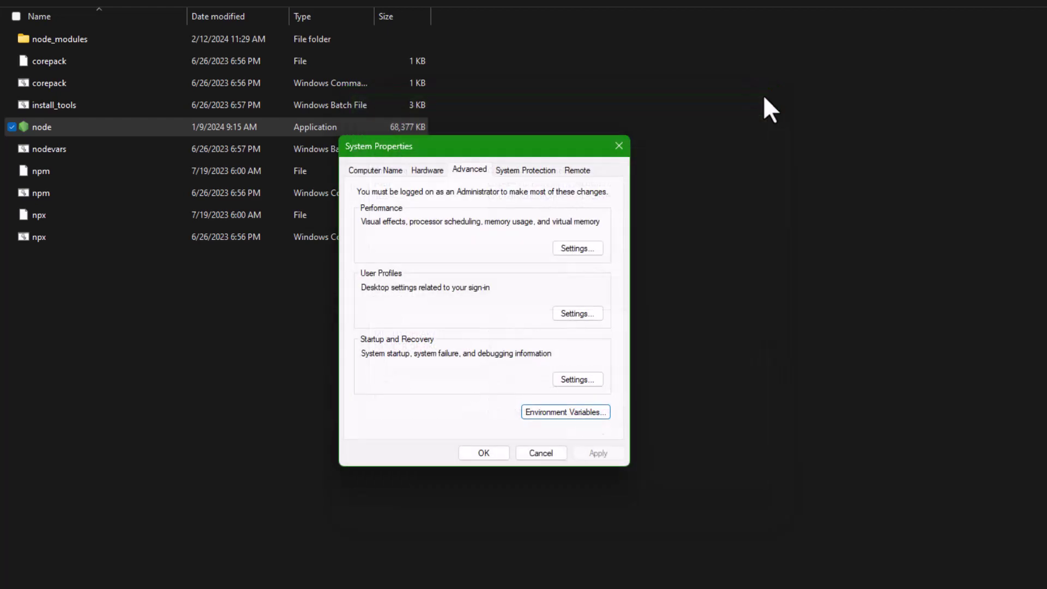
click(618, 146)
Step: Launch a fresh Command Prompt window from Start search for cmd
key(super)
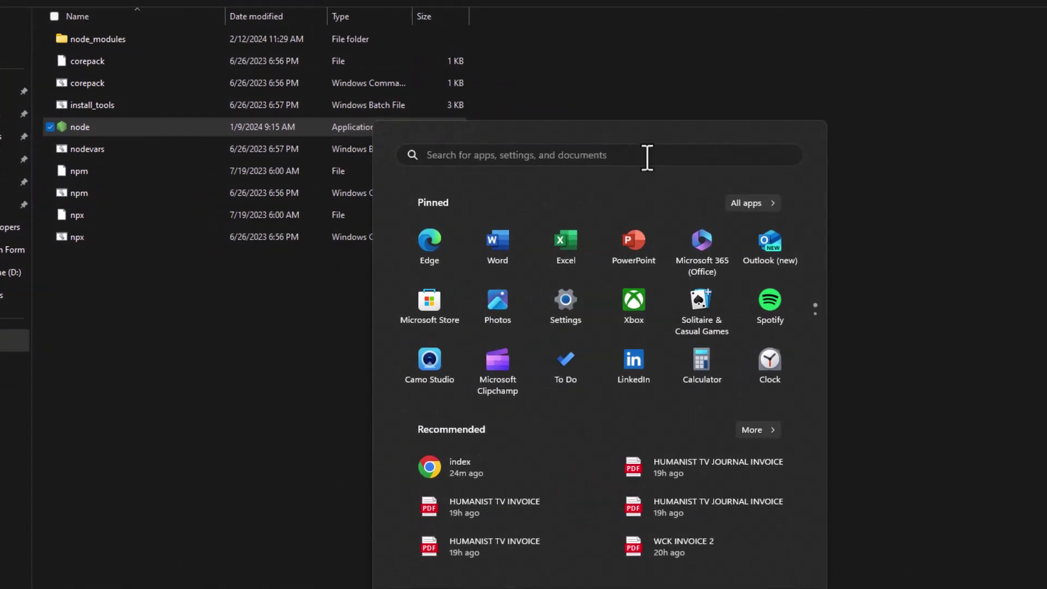
click(646, 155)
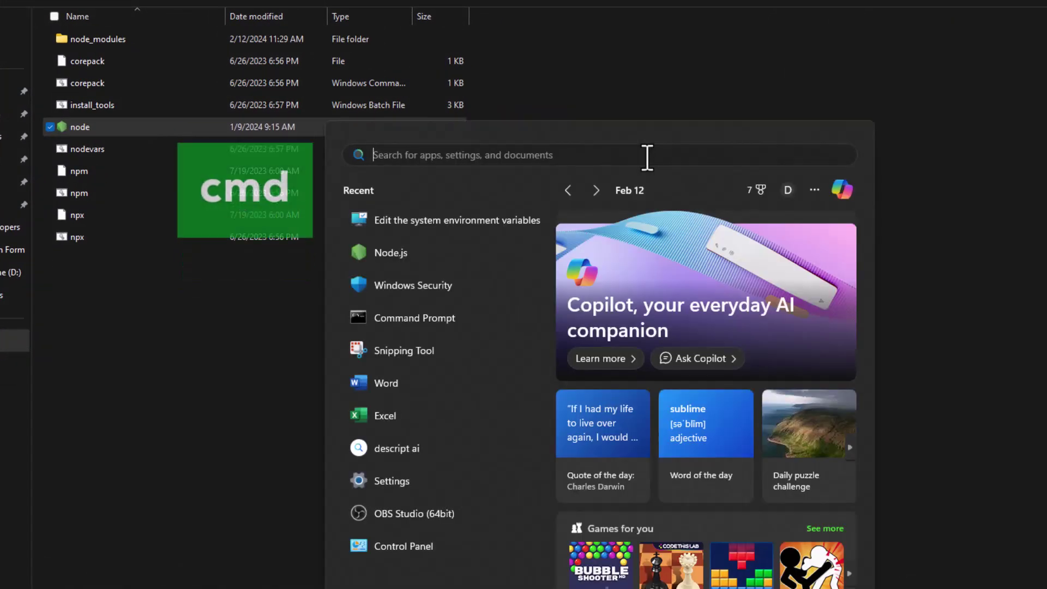
text(cmd)
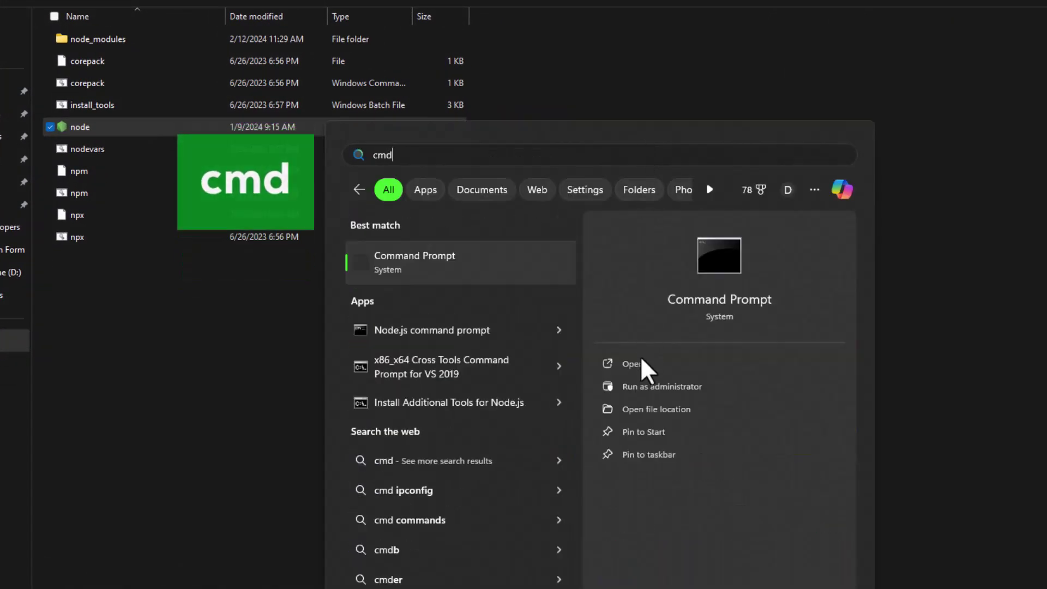
click(640, 361)
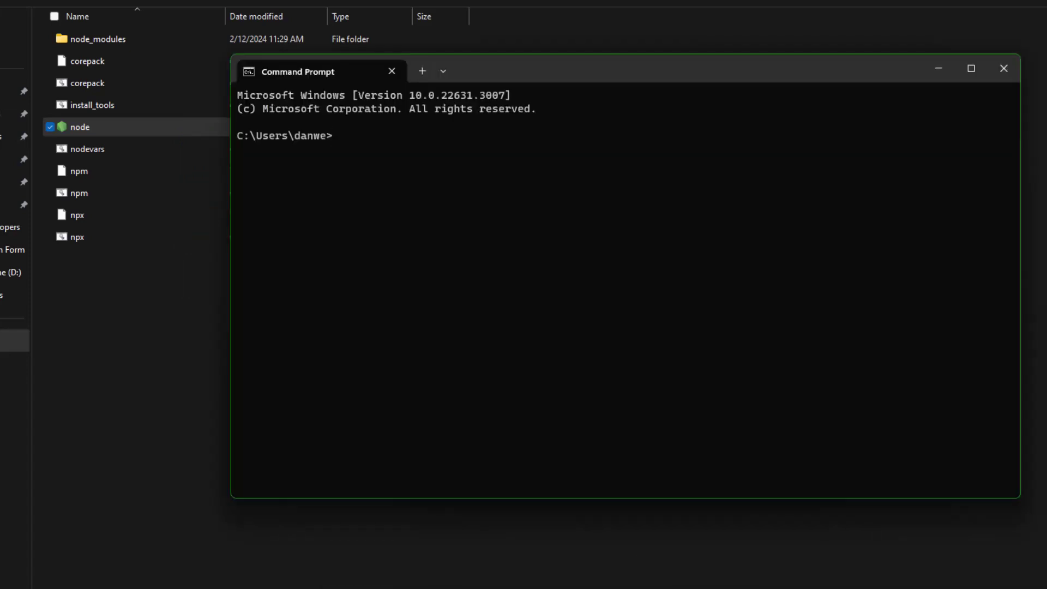
text(node -)
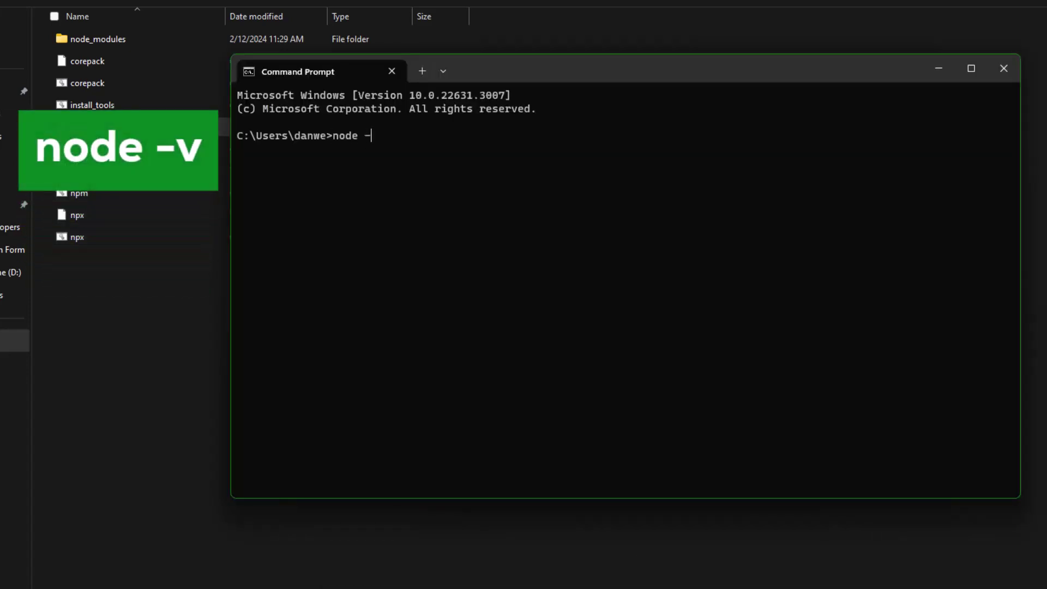
text(v)
Step: Run node -v and npm -v, getting v20.11.0 and 10.2.4
key(Return)
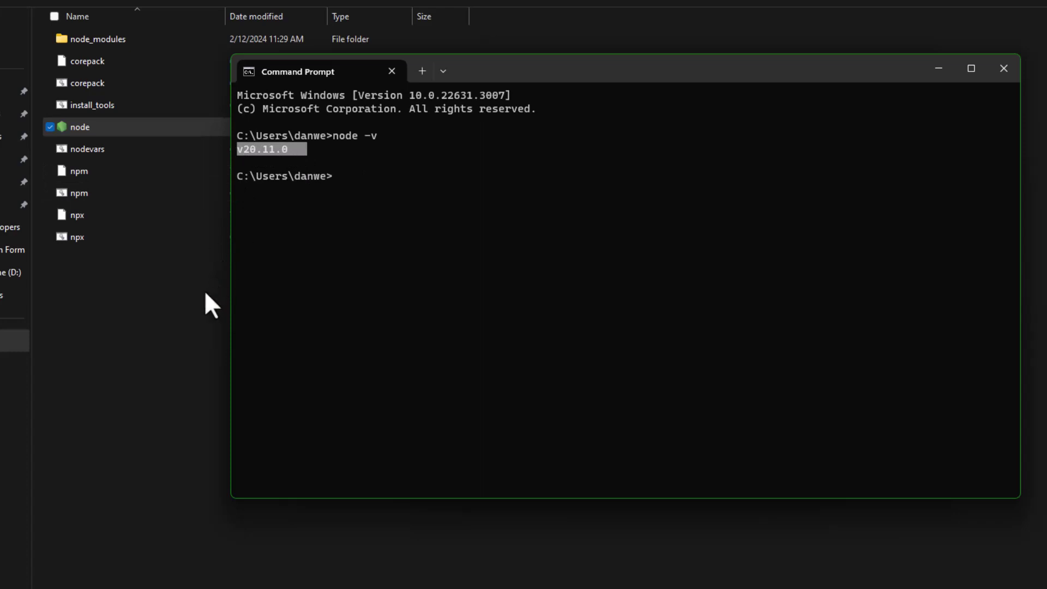
text(np)
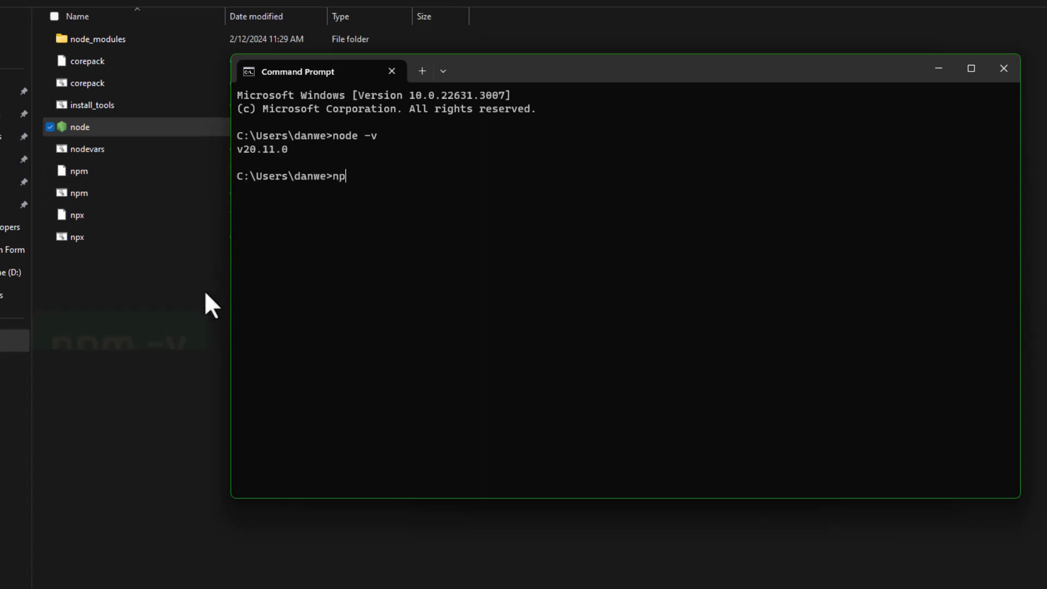
text(m -v)
key(Return)
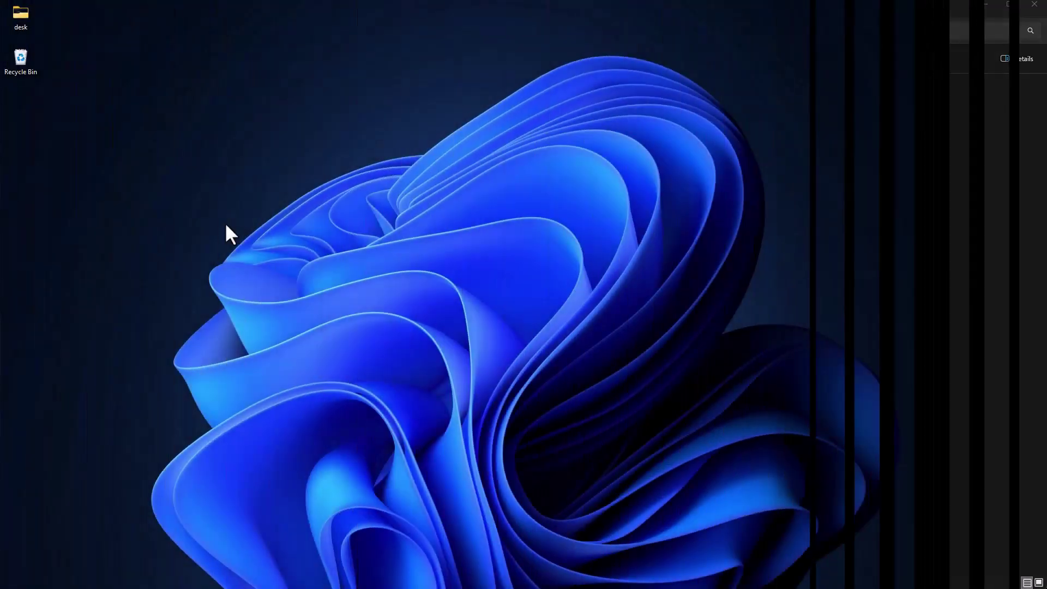
Step: Create a new desktop folder named first-project
right_click(246, 170)
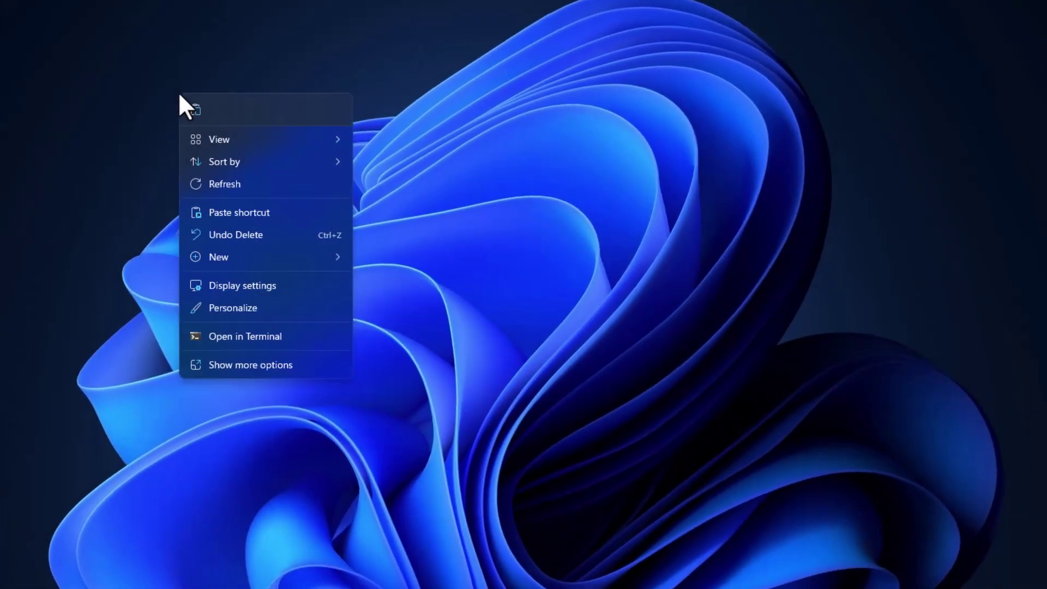
mouse_move(219, 256)
click(389, 258)
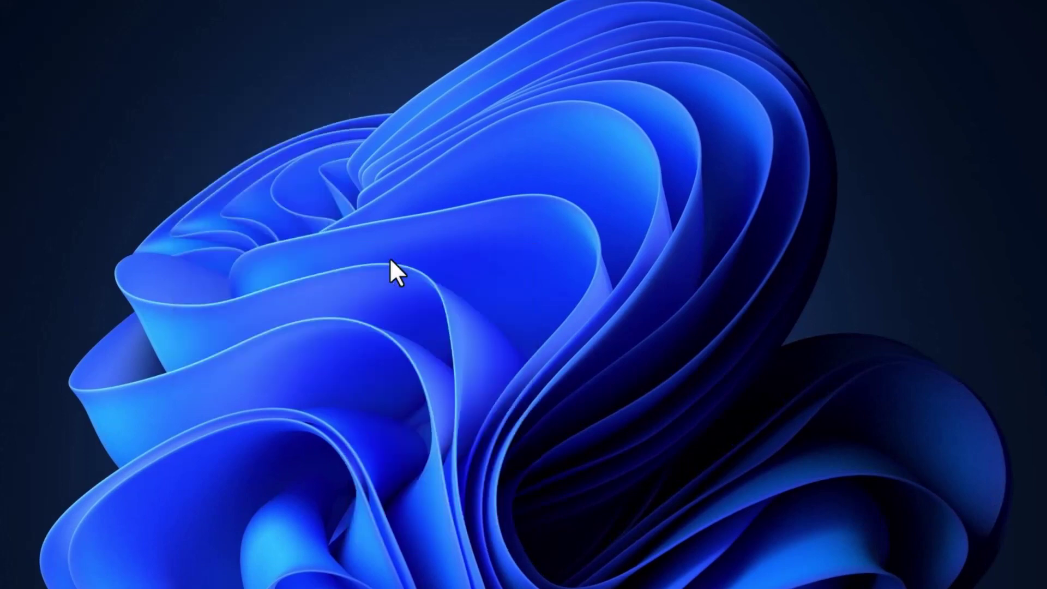
text(first-project)
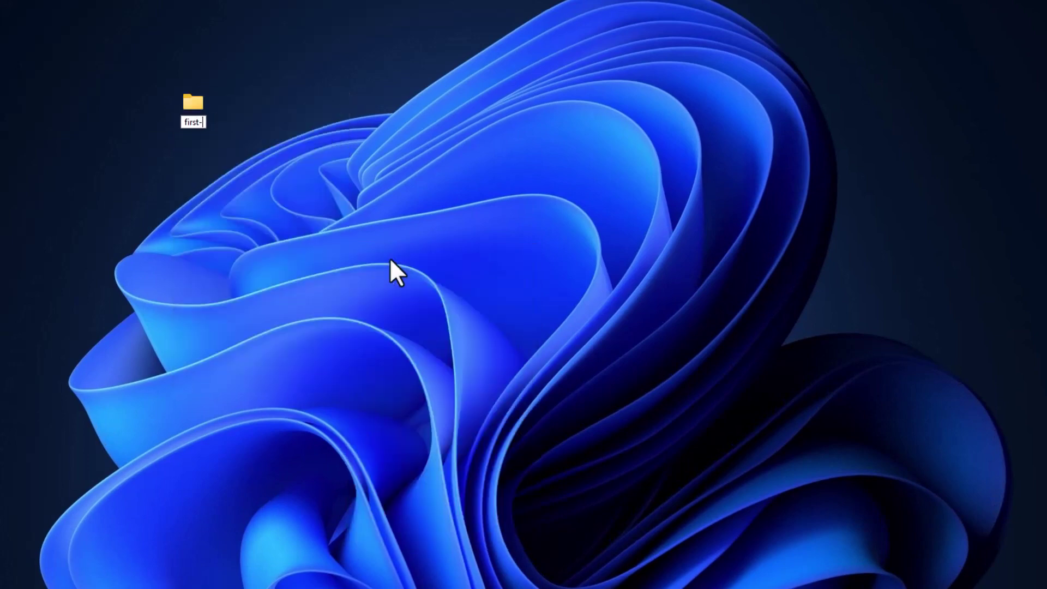
key(Return)
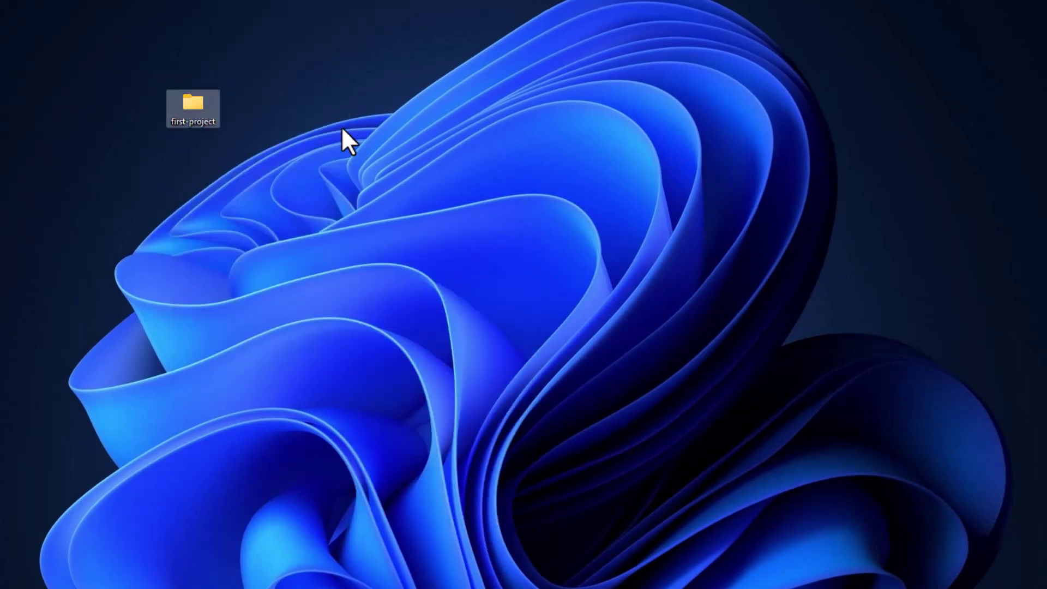
Step: Launch the first-project folder in Visual Studio Code via Open with Code
right_click(199, 105)
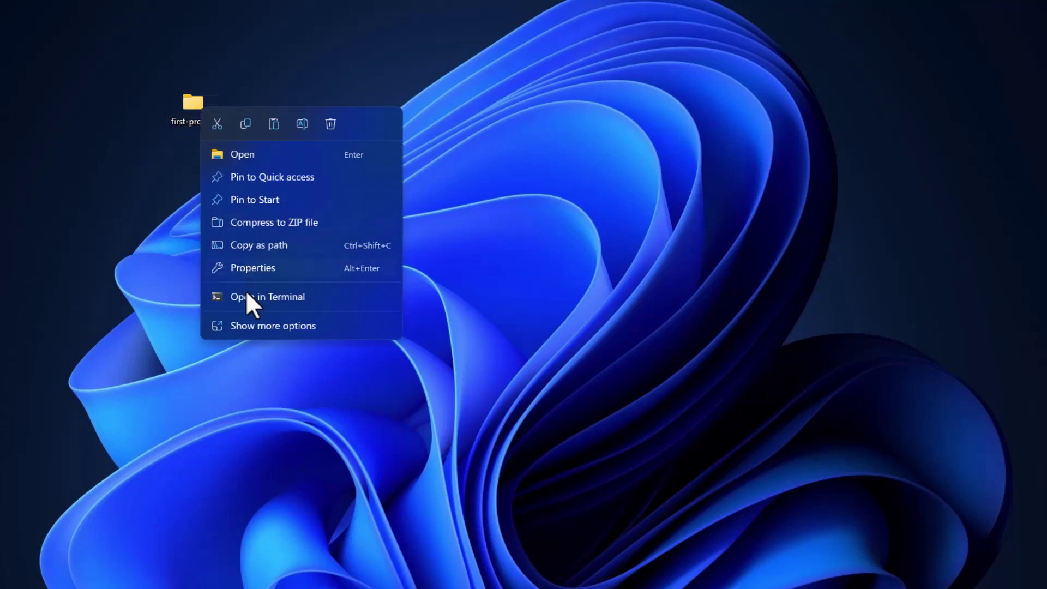
click(249, 326)
click(266, 222)
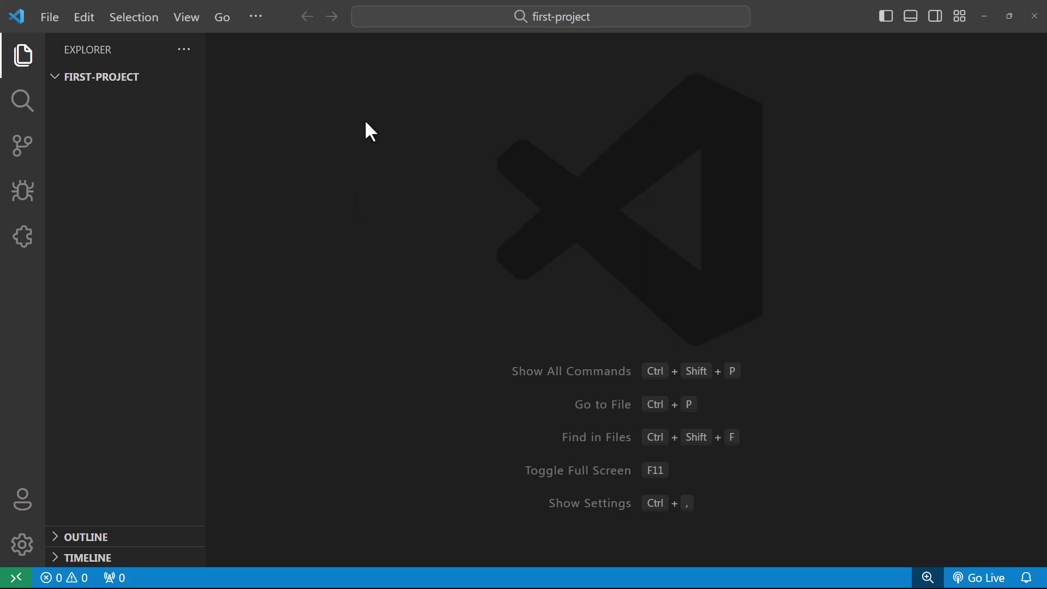
Step: Start a new VS Code terminal in first-project and enter npx create-react-app first-project
click(256, 15)
mouse_move(288, 67)
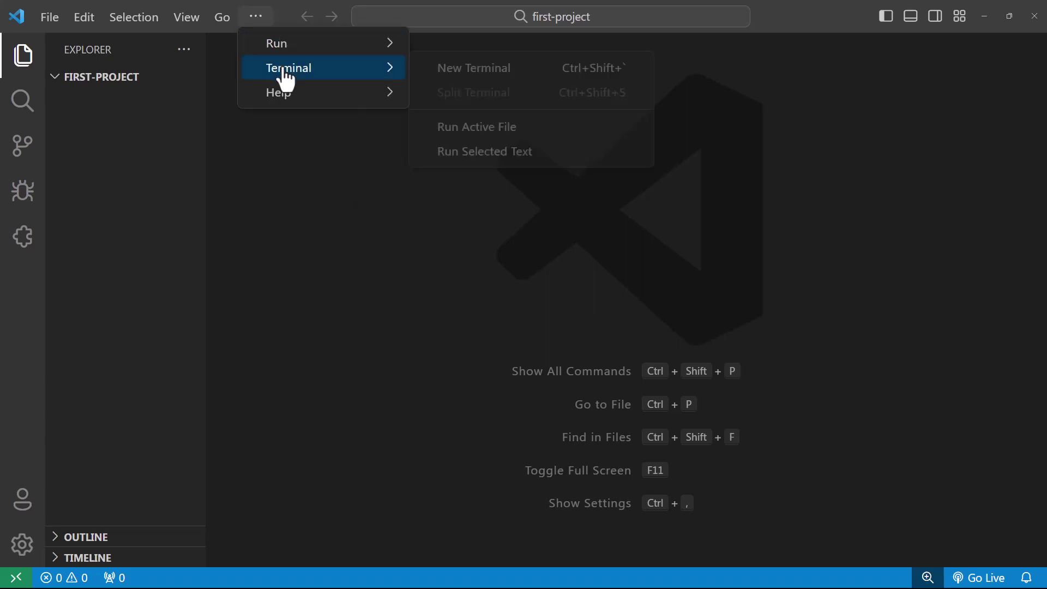
click(457, 71)
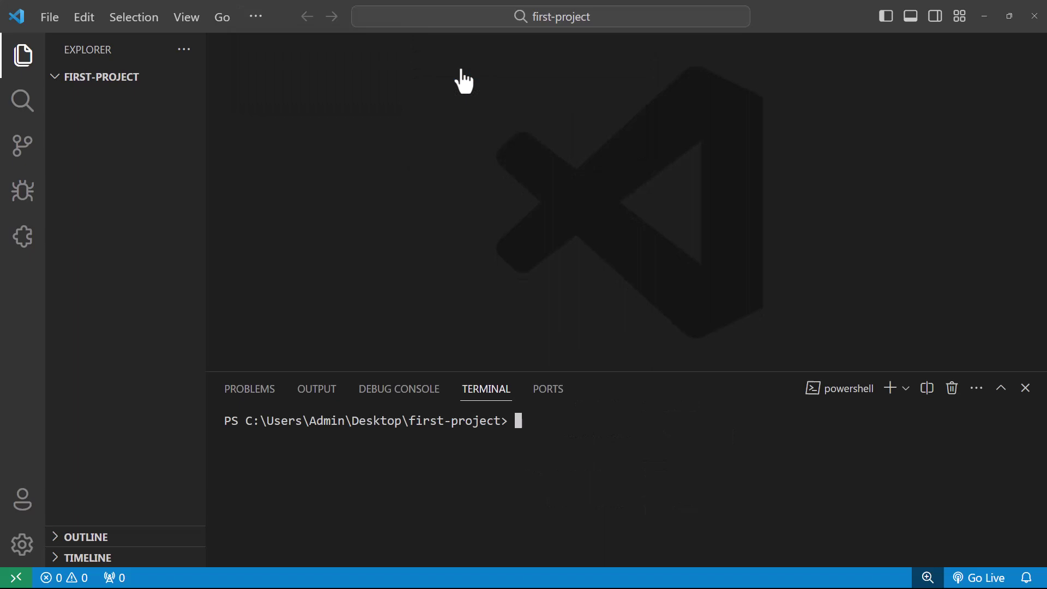
text(npx creat)
text(e-react-app)
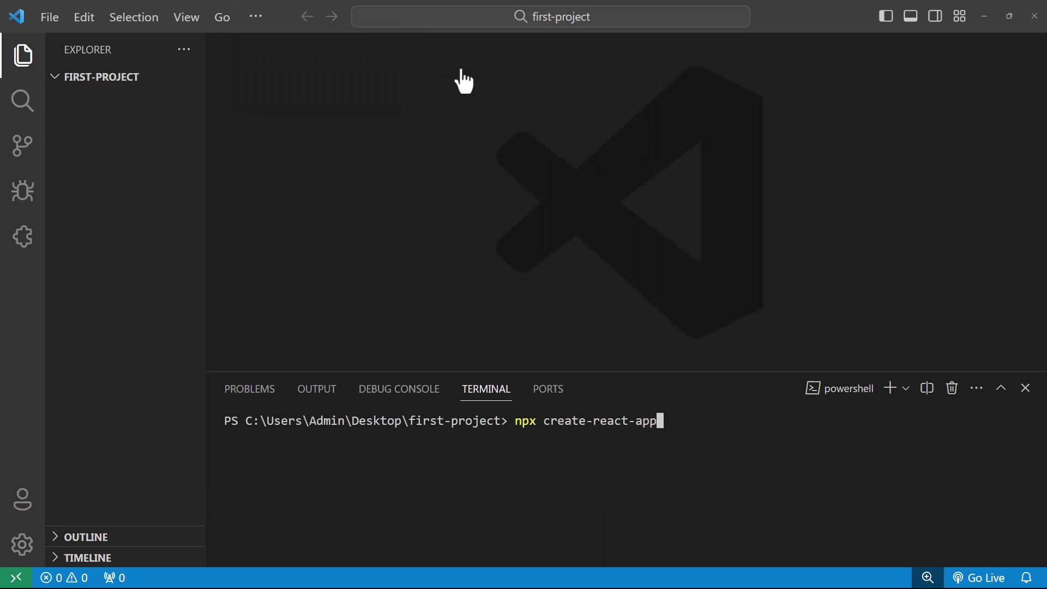
text( firs)
text(t-project)
Step: Run create-react-app to generate the first-project React app subfolder
key(Return)
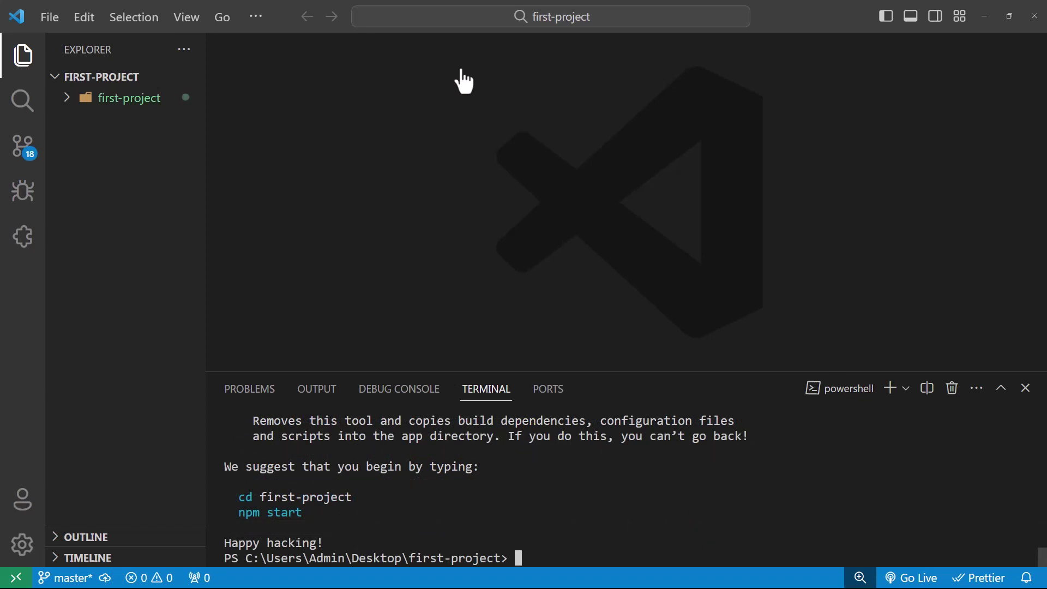
text(cd f)
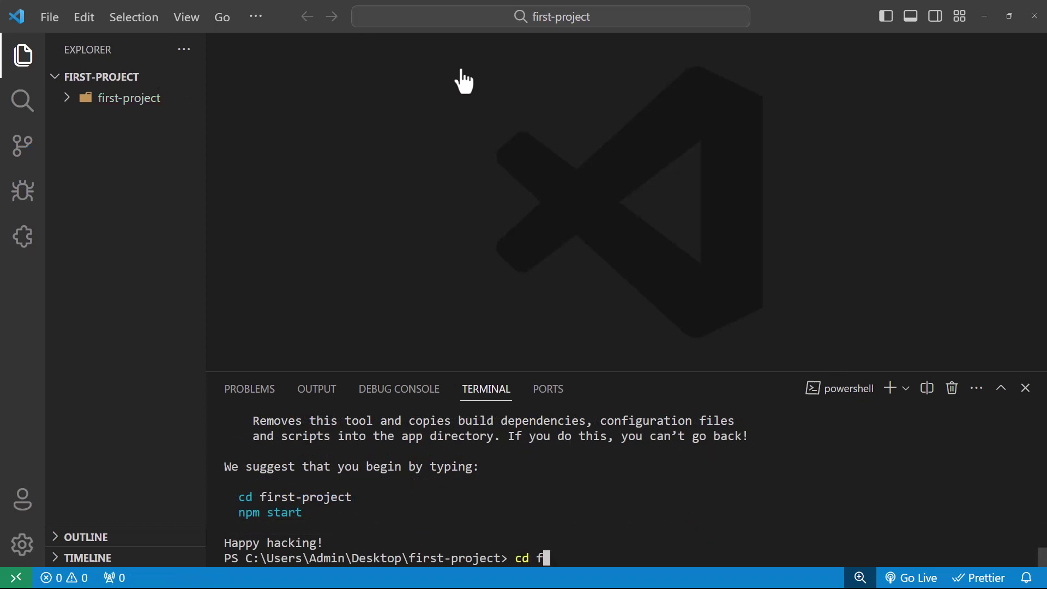
text(irst-project)
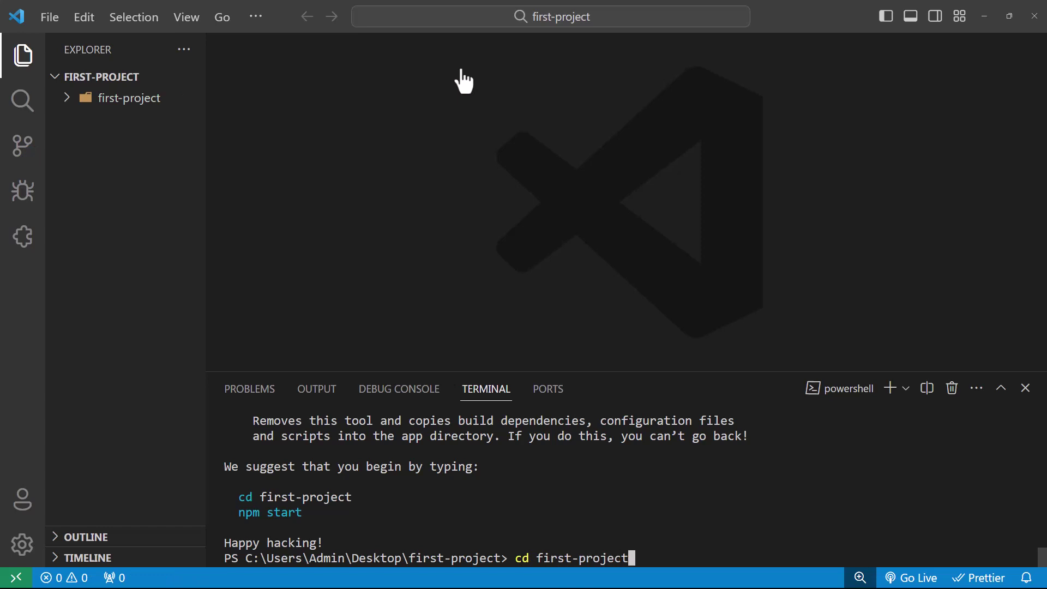
Step: Move into first-project and run npm start to serve the React app at localhost:3000
key(Return)
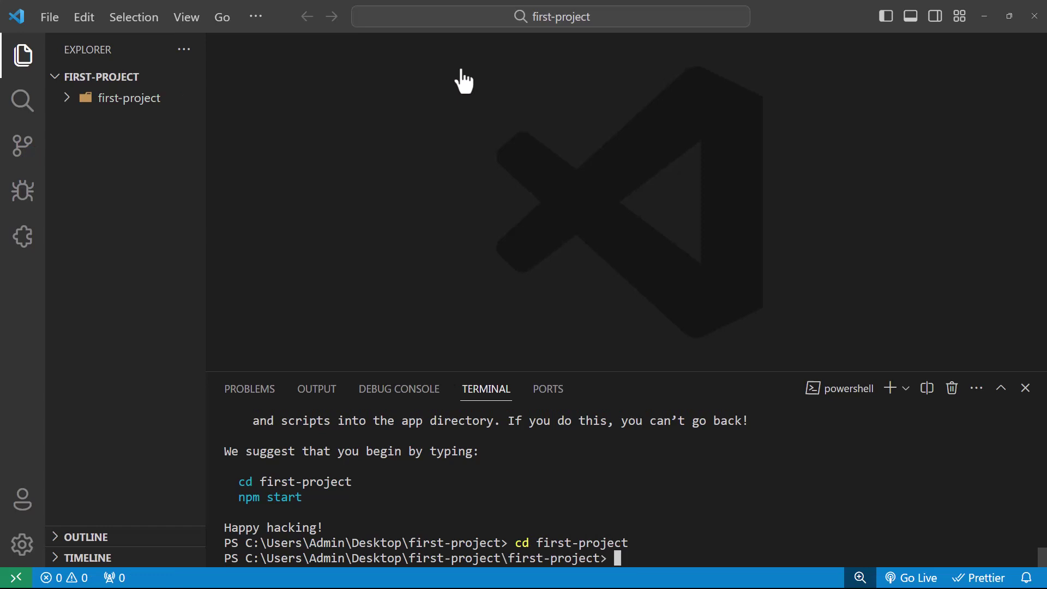
text(npm star)
text(t)
key(Return)
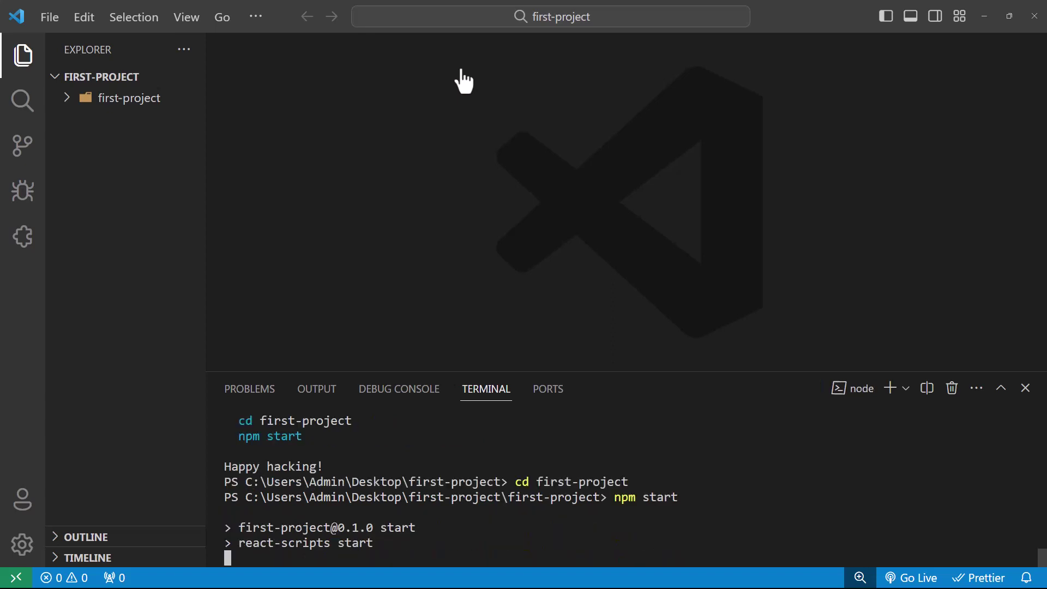